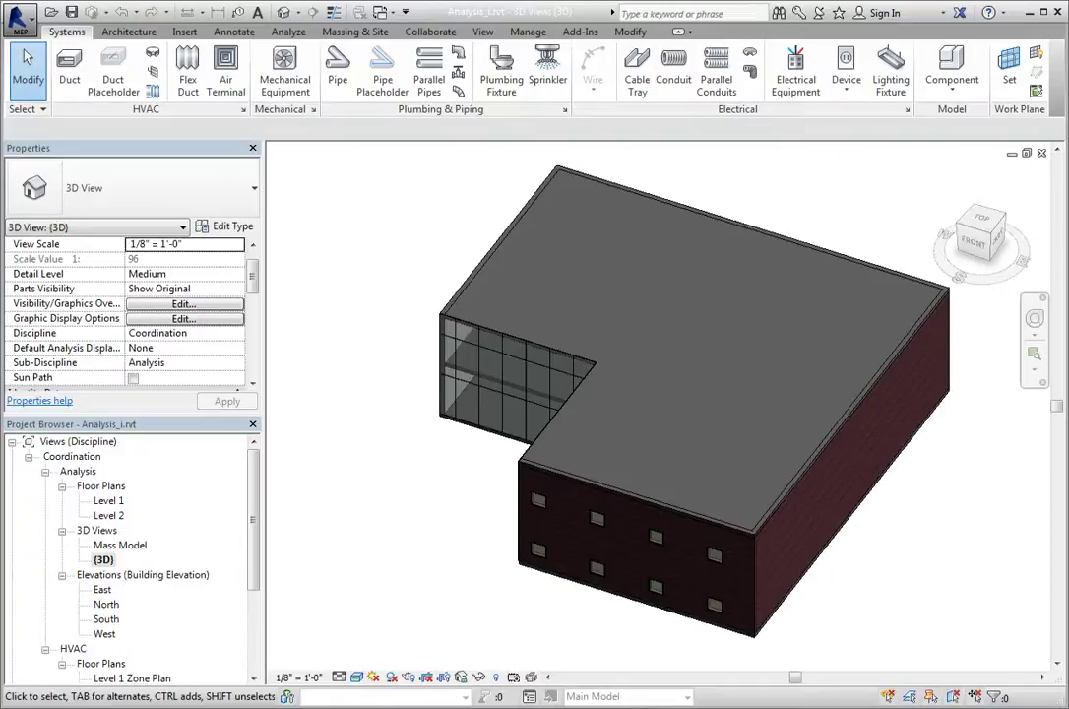
Step: Open the Level 1 floor plan, select Office 4, and scroll Properties to Energy Analysis
double_click(108, 501)
scroll(531, 339, up, 5)
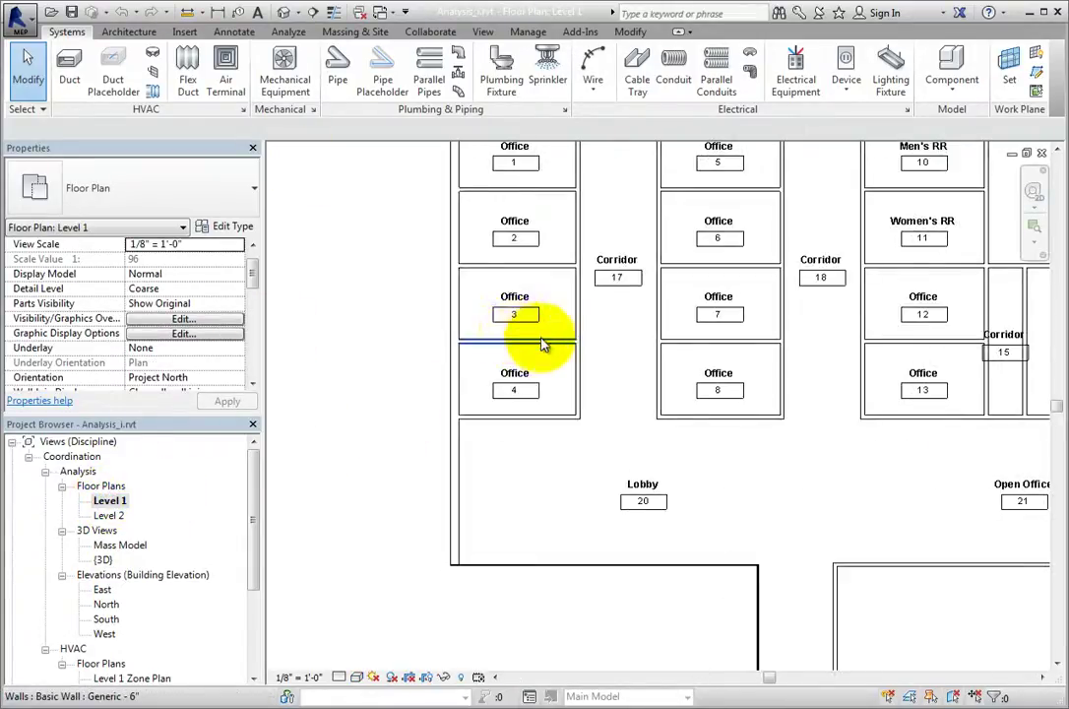
click(549, 370)
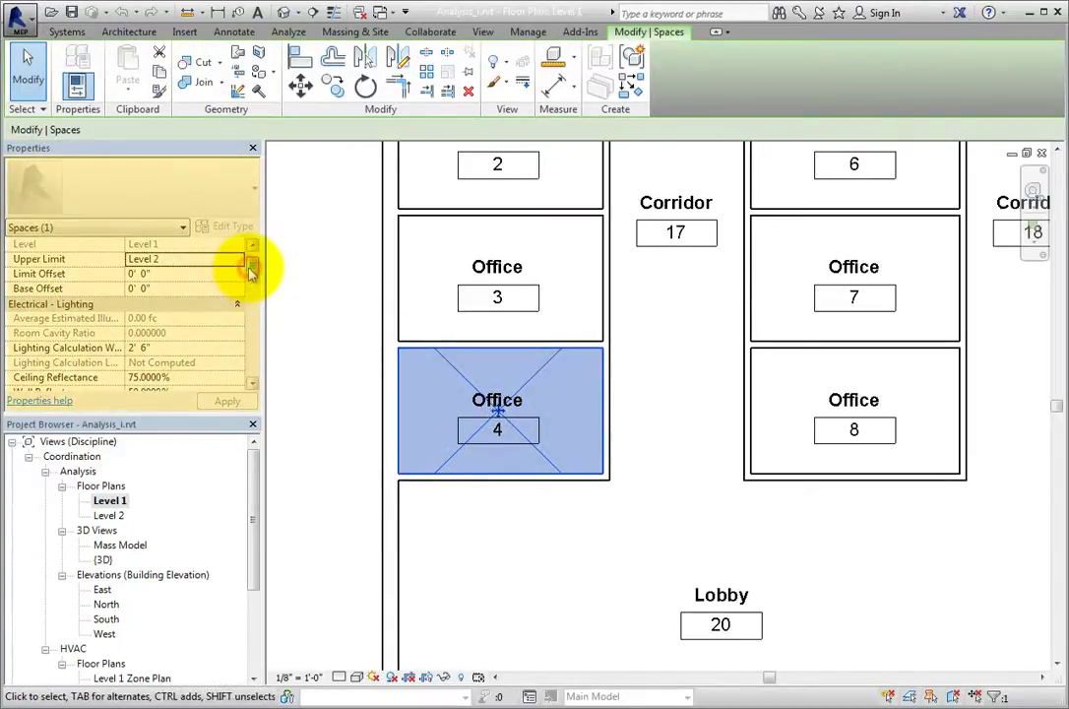
drag(250, 266, 254, 362)
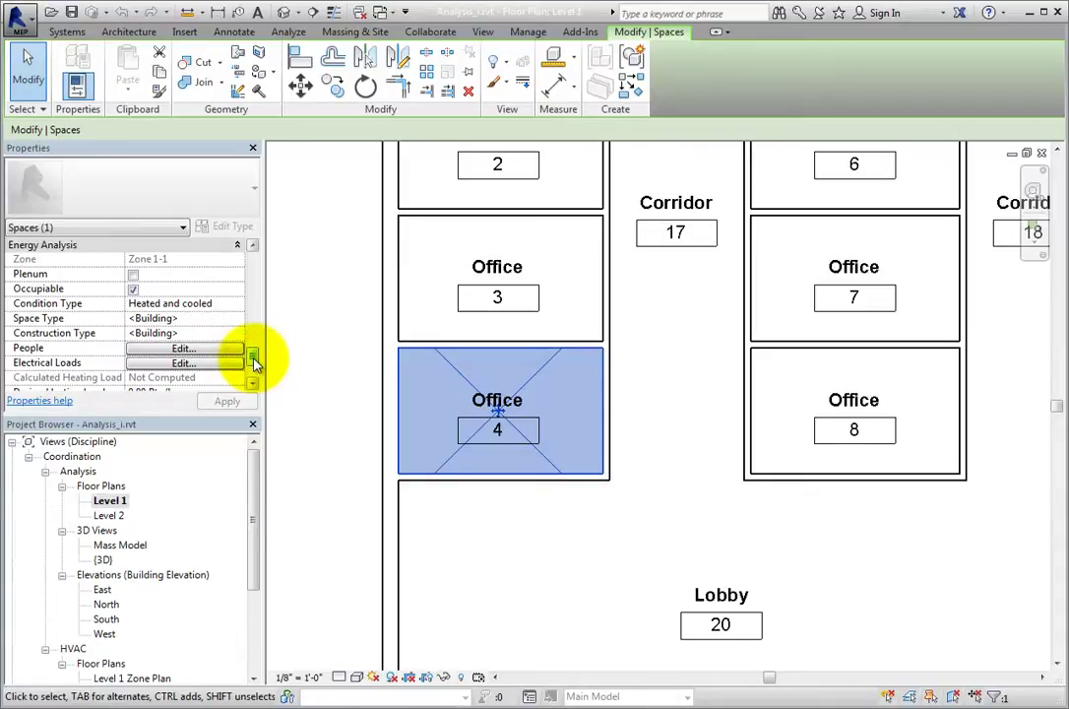
Step: Open the Construction Type dialog from Office 4's Construction Type property value
click(208, 332)
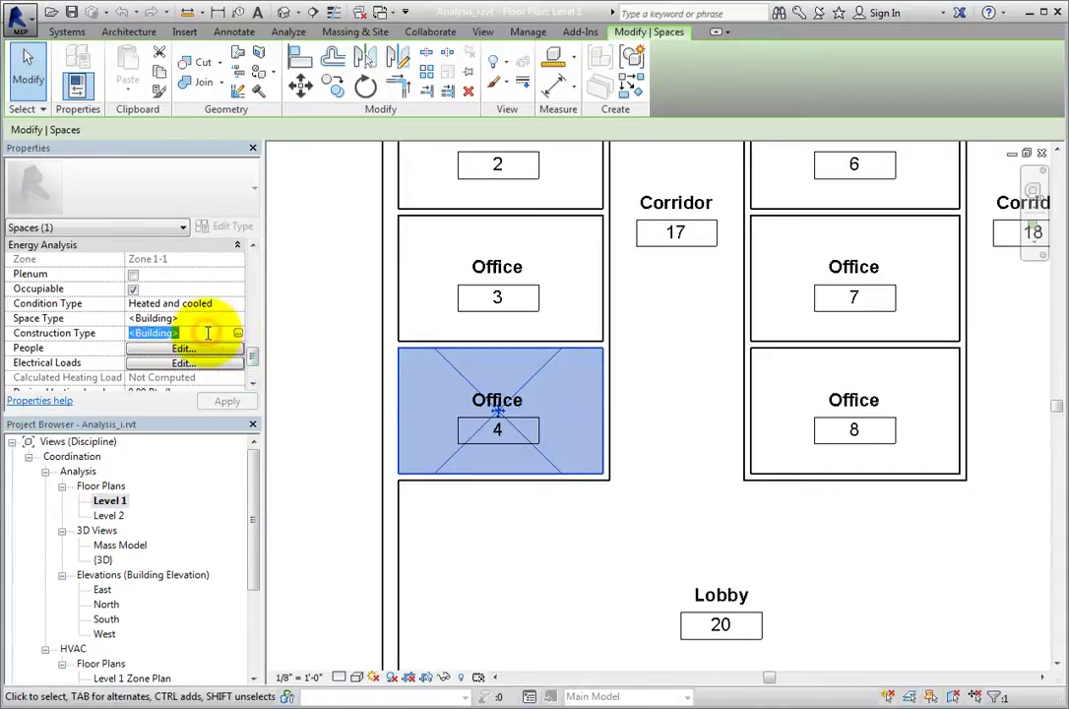
click(237, 335)
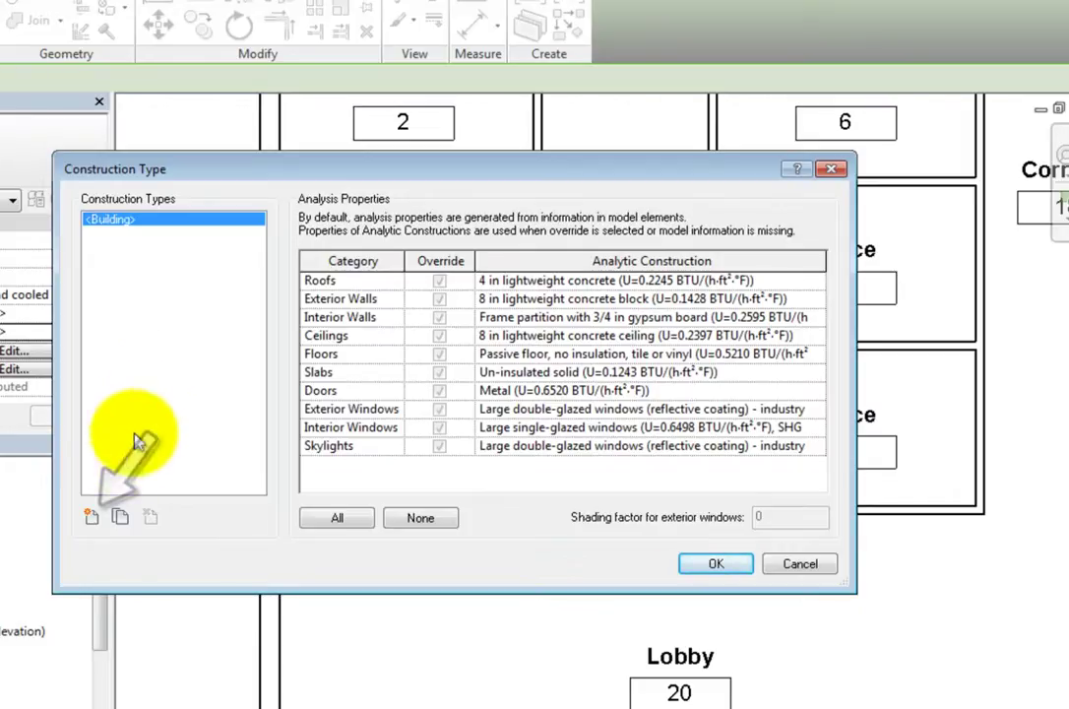
Step: Create a new construction type named 'Construction 1'
click(90, 518)
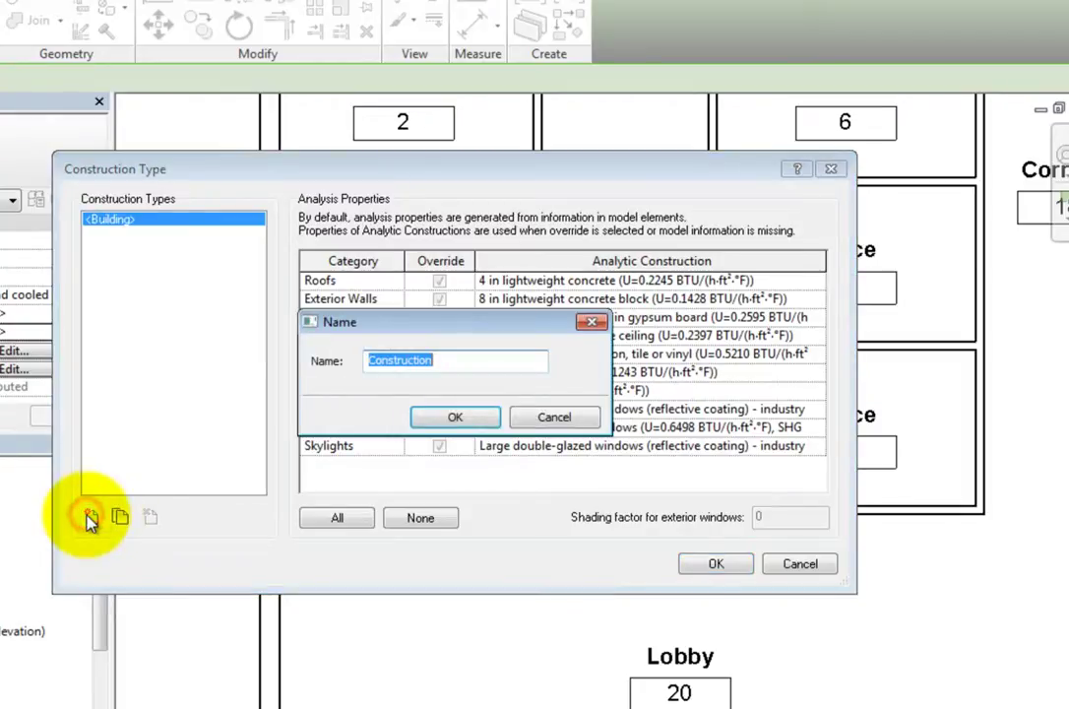
click(474, 362)
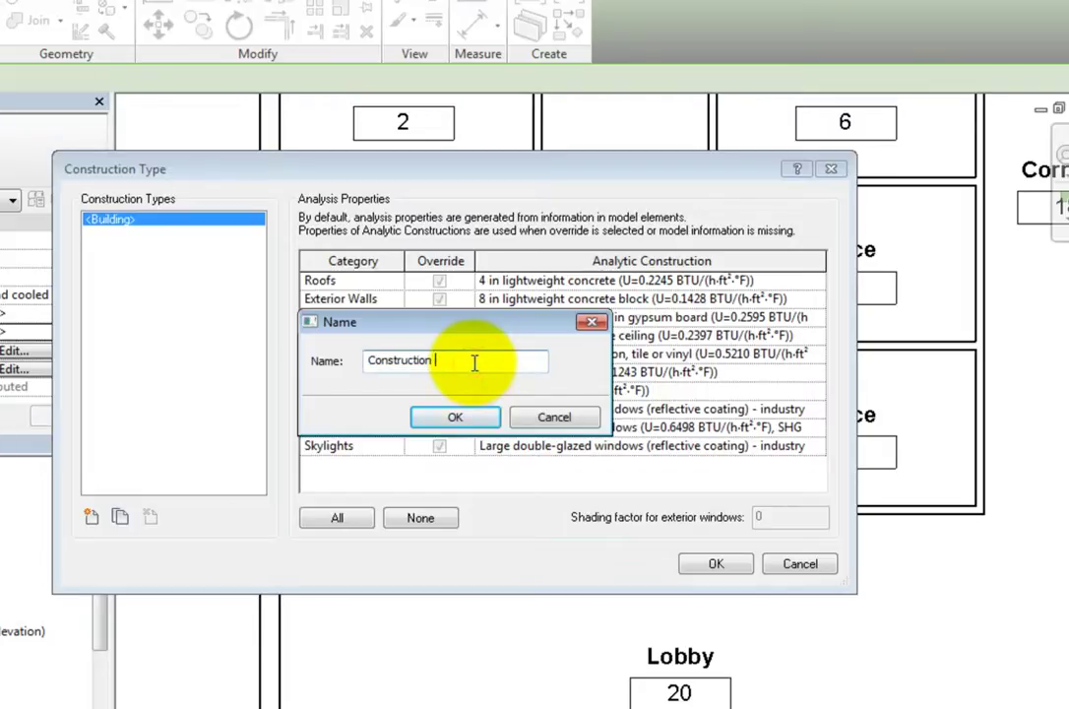
text(1)
click(477, 421)
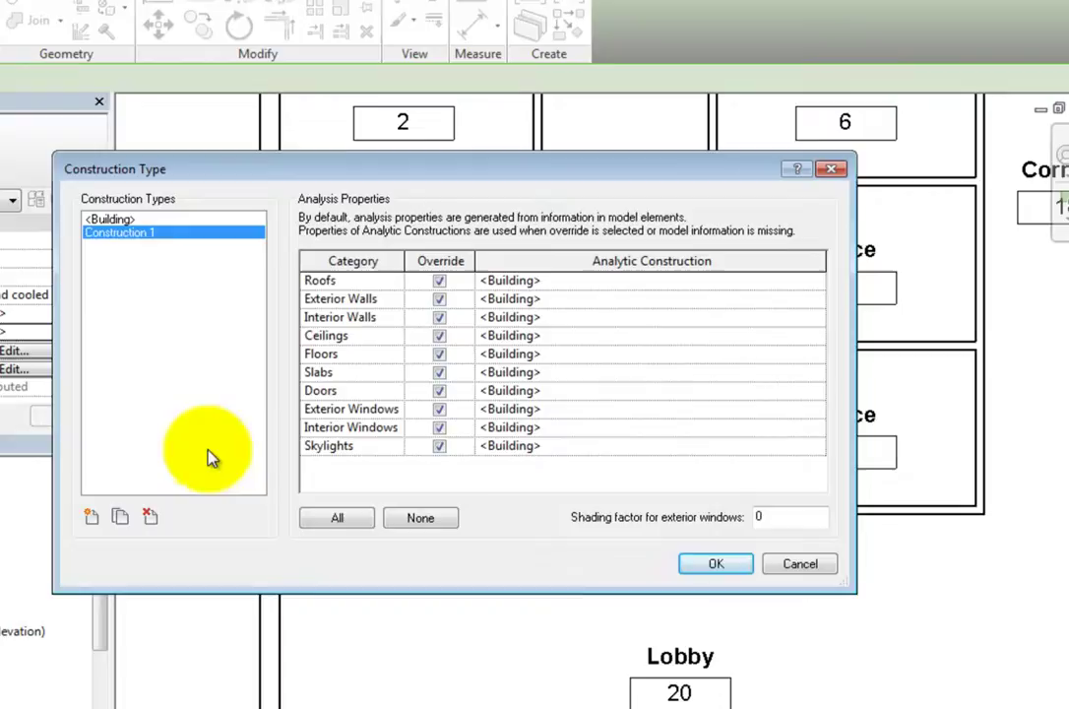
Step: Activate the Construction 1 category values and drop down the Roofs construction list
click(584, 453)
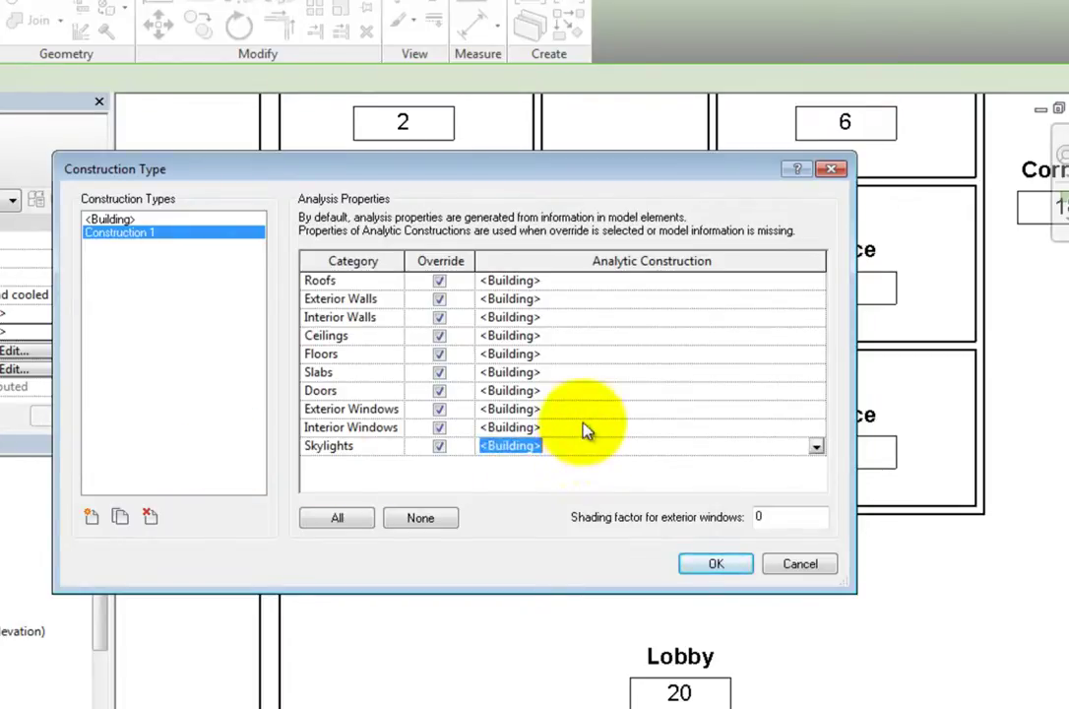
click(583, 424)
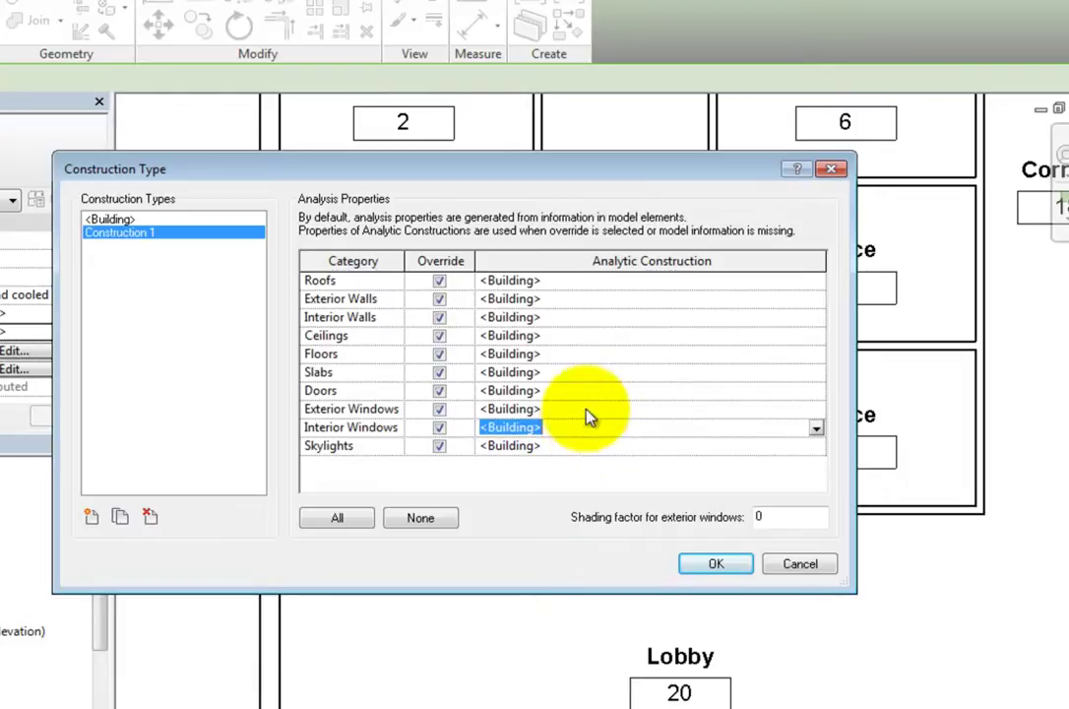
click(585, 408)
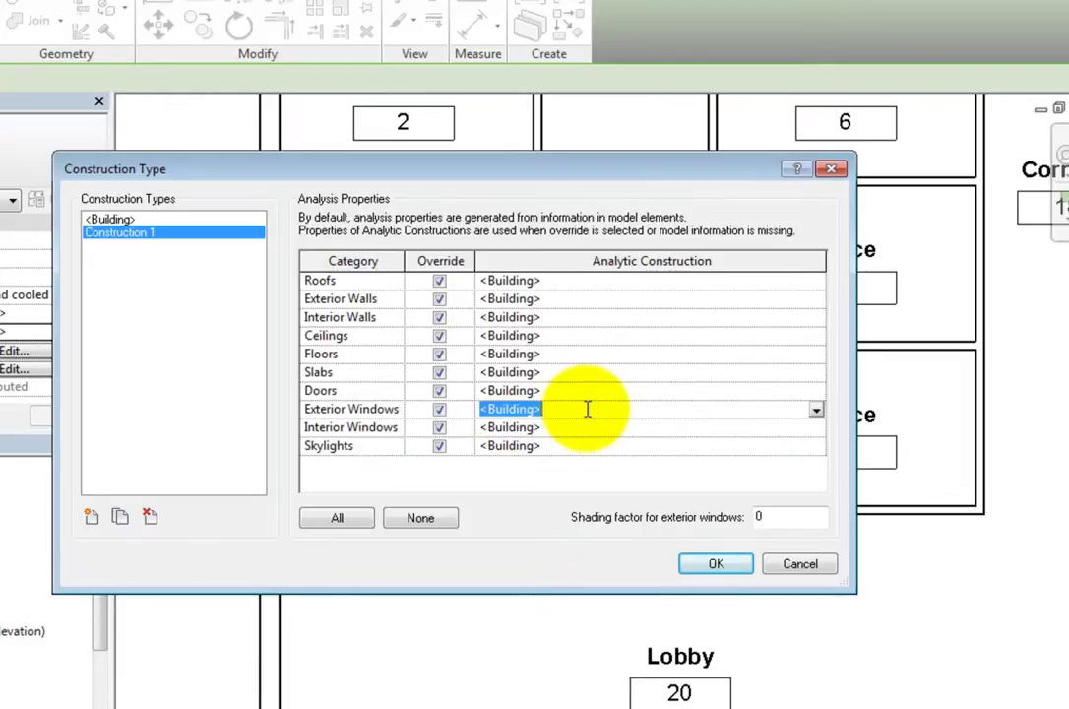
click(621, 282)
click(816, 282)
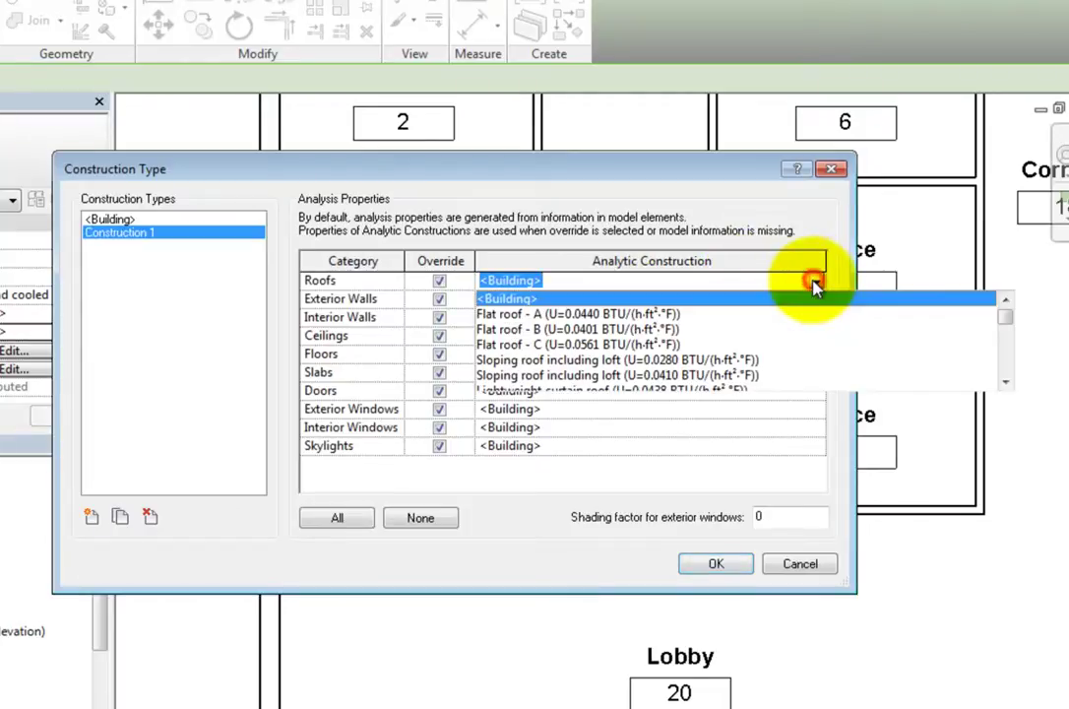
Step: Scroll the roof list down to the R-15/R-20 over roof deck options
click(1004, 384)
click(1004, 384)
click(1004, 384)
click(1004, 384)
click(1004, 384)
click(1005, 384)
click(1004, 384)
click(1004, 384)
click(1005, 384)
click(1004, 384)
click(1004, 384)
click(1004, 384)
click(1004, 384)
click(1004, 384)
click(1005, 384)
click(1004, 384)
click(1004, 384)
click(1004, 384)
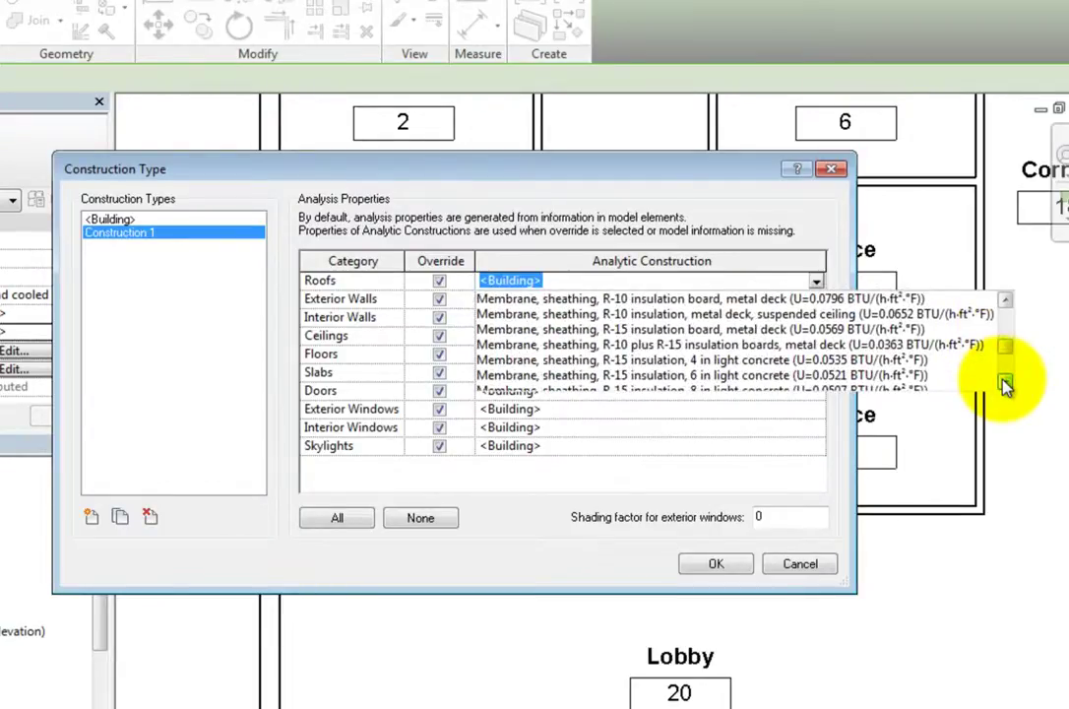
click(1005, 383)
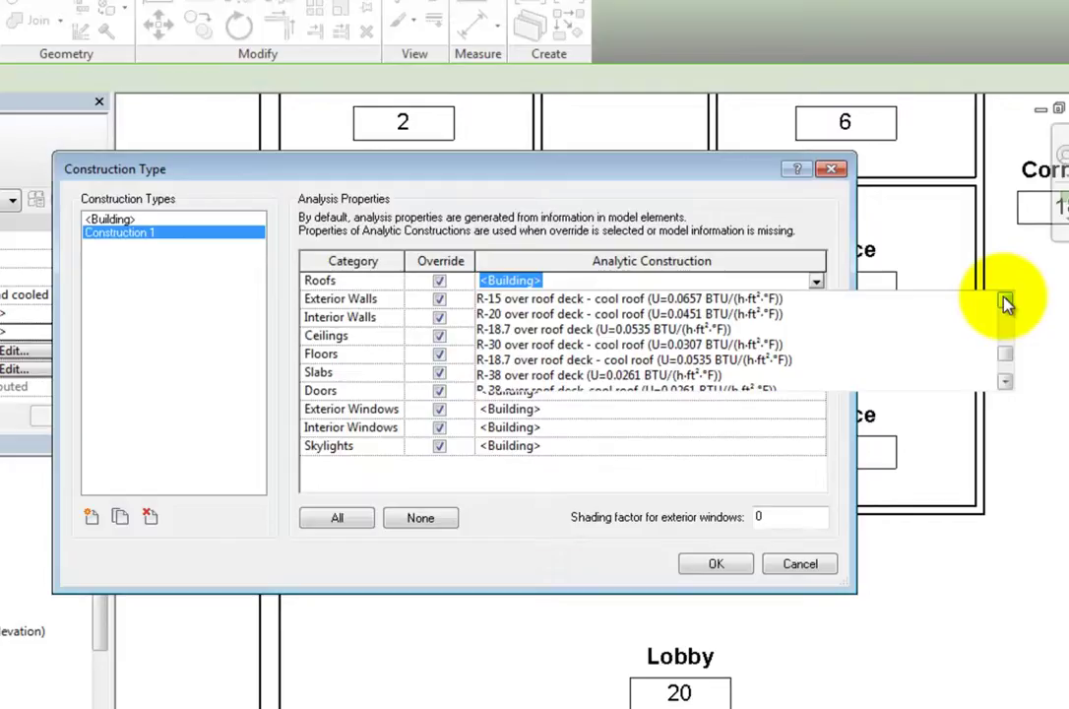
Step: Set roofs to R-15 over roof deck cool roof and exterior walls to 8 in heavyweight concrete
click(746, 299)
click(743, 299)
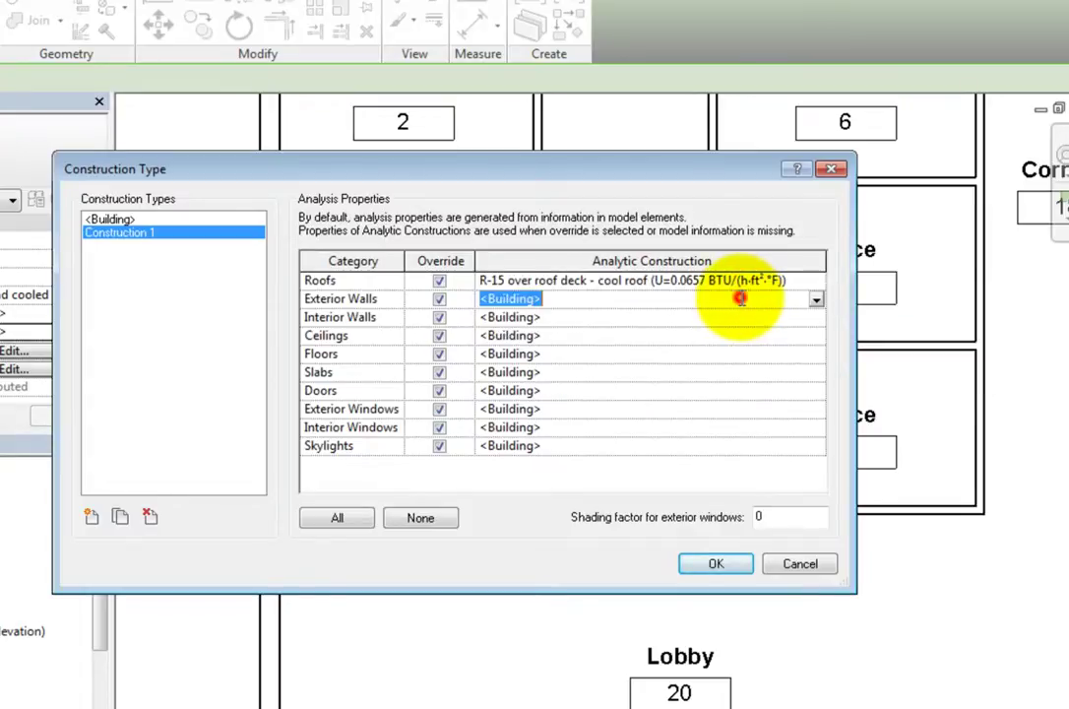
click(816, 298)
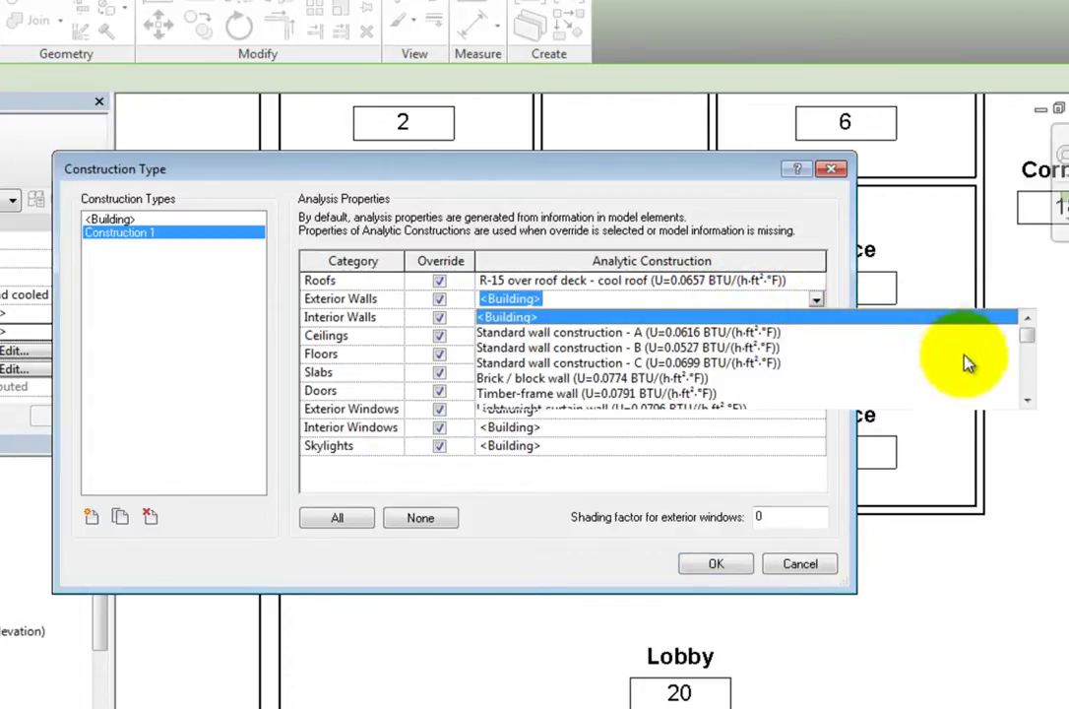
click(1026, 401)
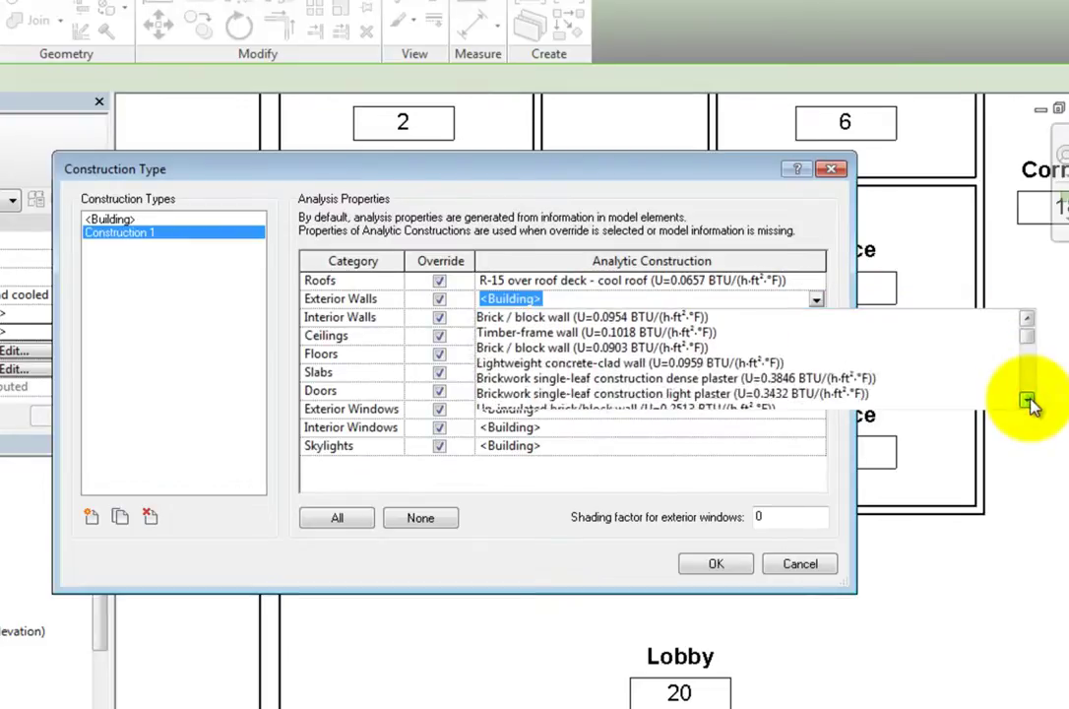
drag(1026, 401, 1027, 401)
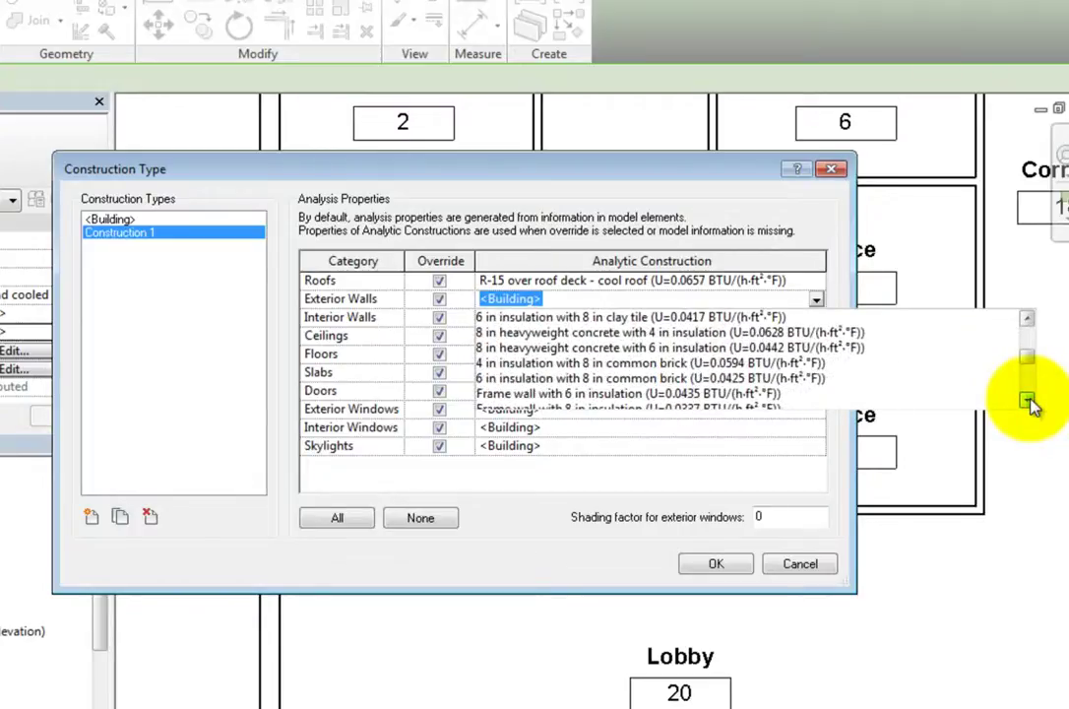
click(778, 333)
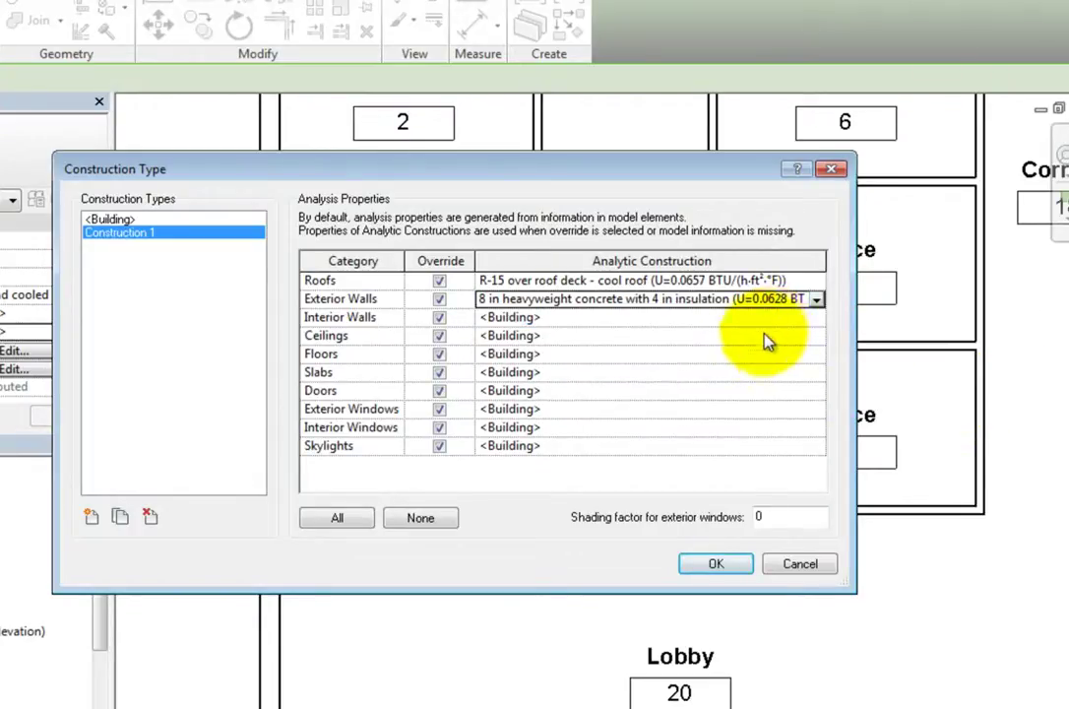
Step: Set exterior windows to Low-E double glazing SC=0.5
click(650, 408)
click(816, 412)
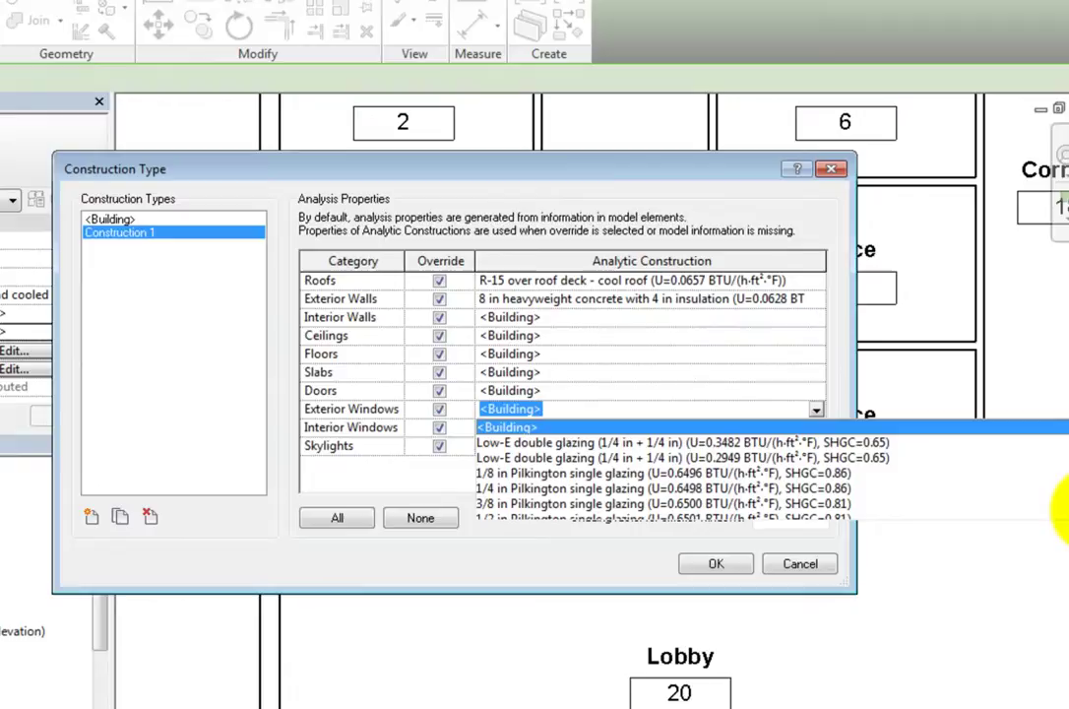
scroll(1063, 507, down, 3)
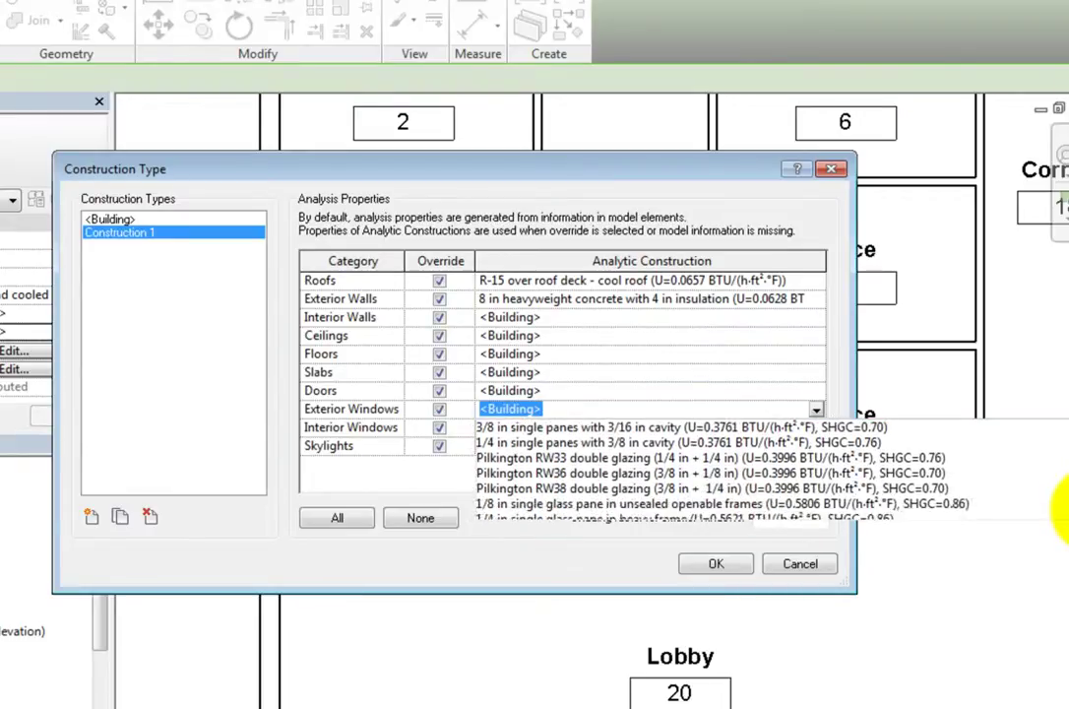
scroll(1063, 507, down, 3)
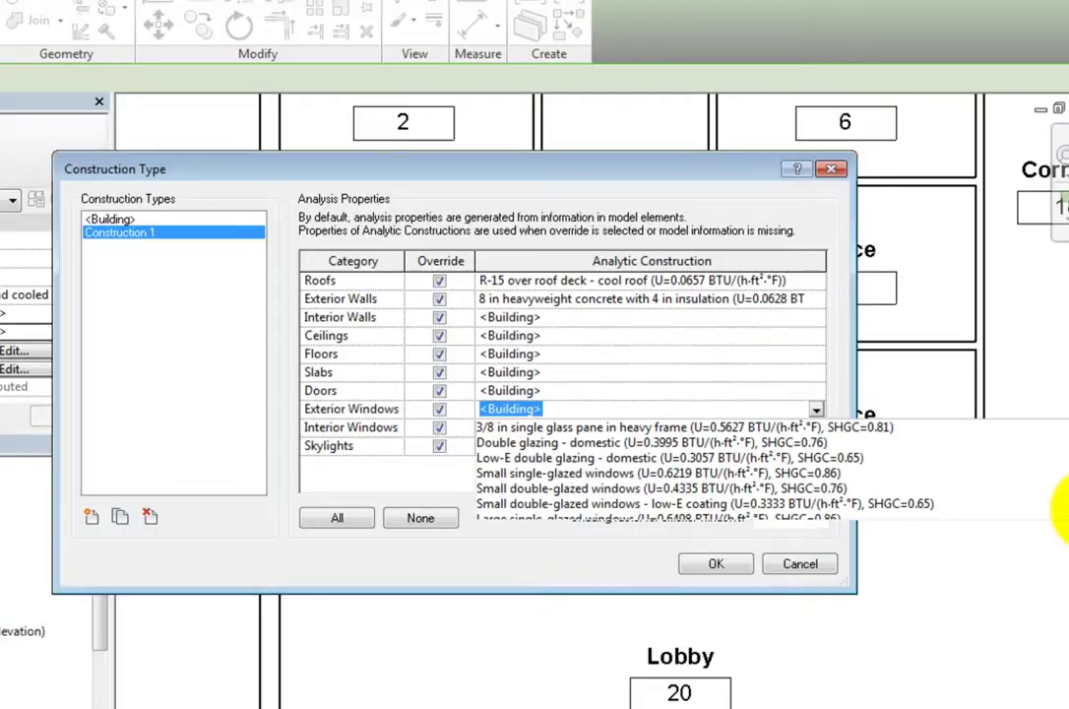
scroll(1063, 507, down, 6)
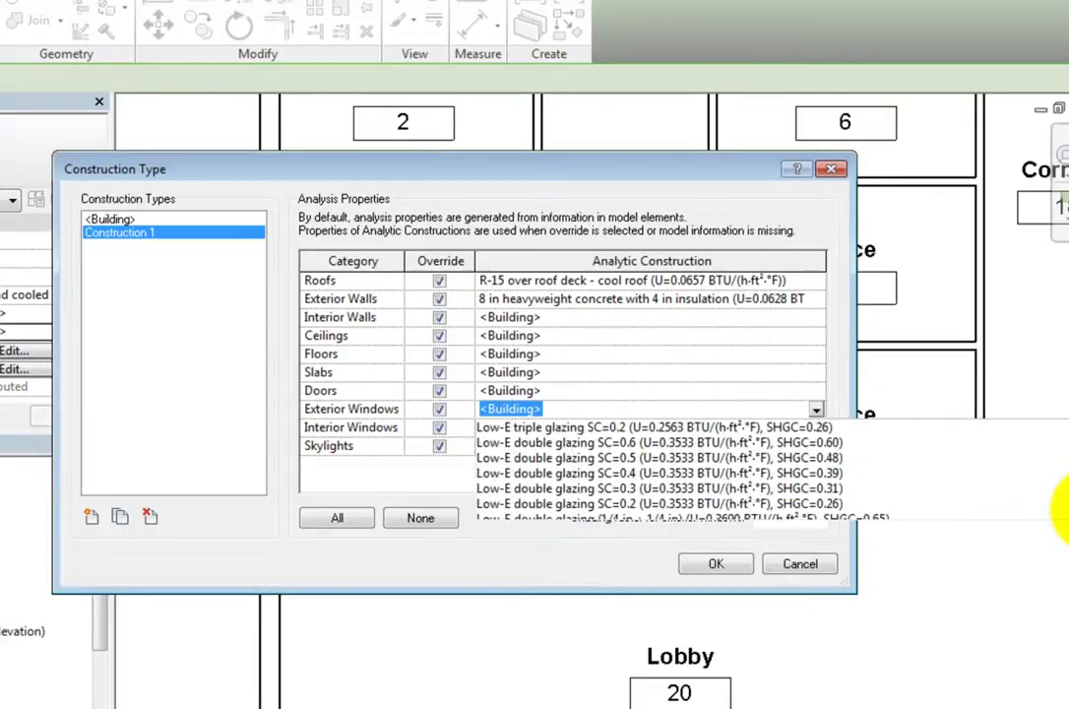
click(828, 460)
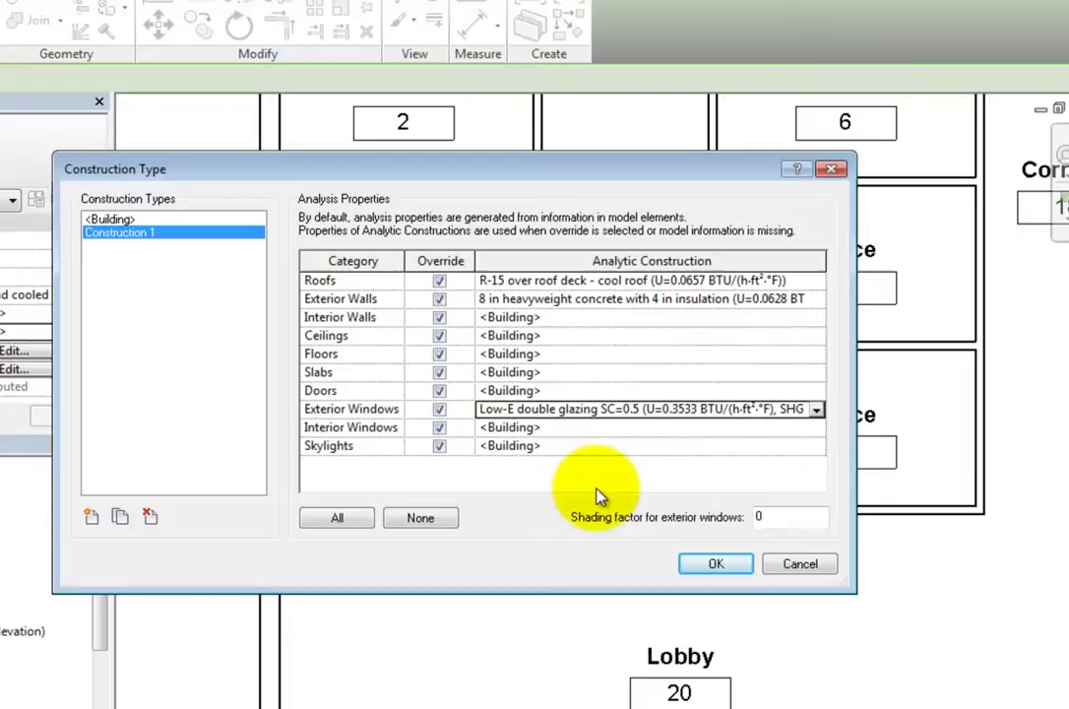
Step: Turn the category overrides off, then back on for all, and select the exterior window shading factor
click(440, 409)
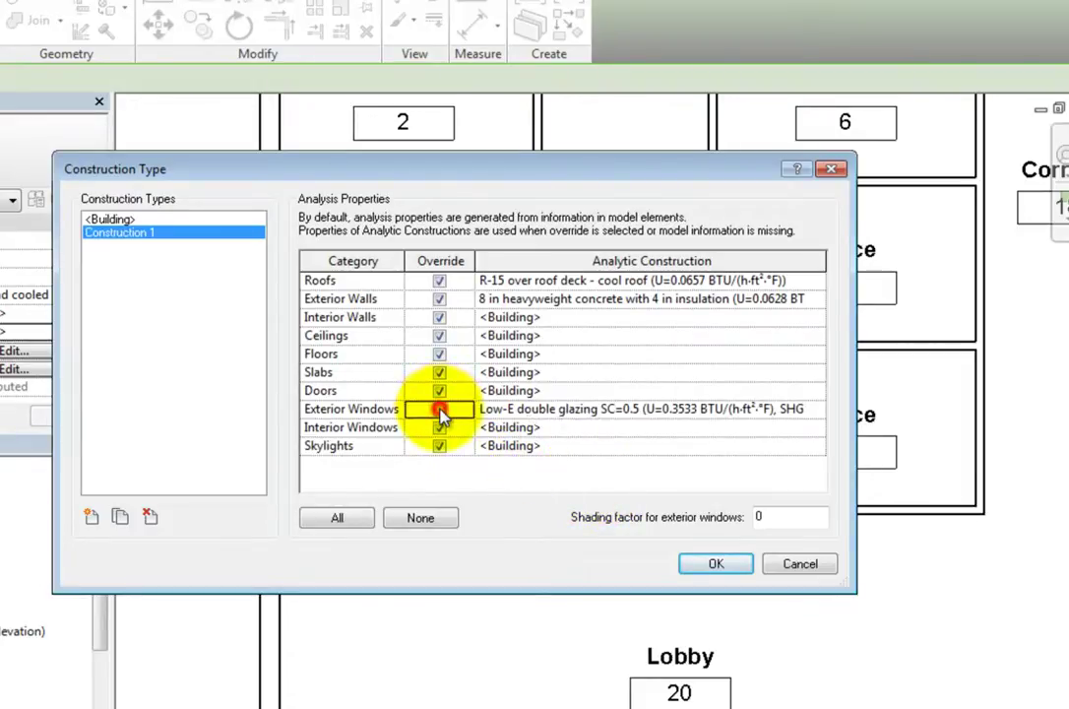
click(440, 301)
click(441, 281)
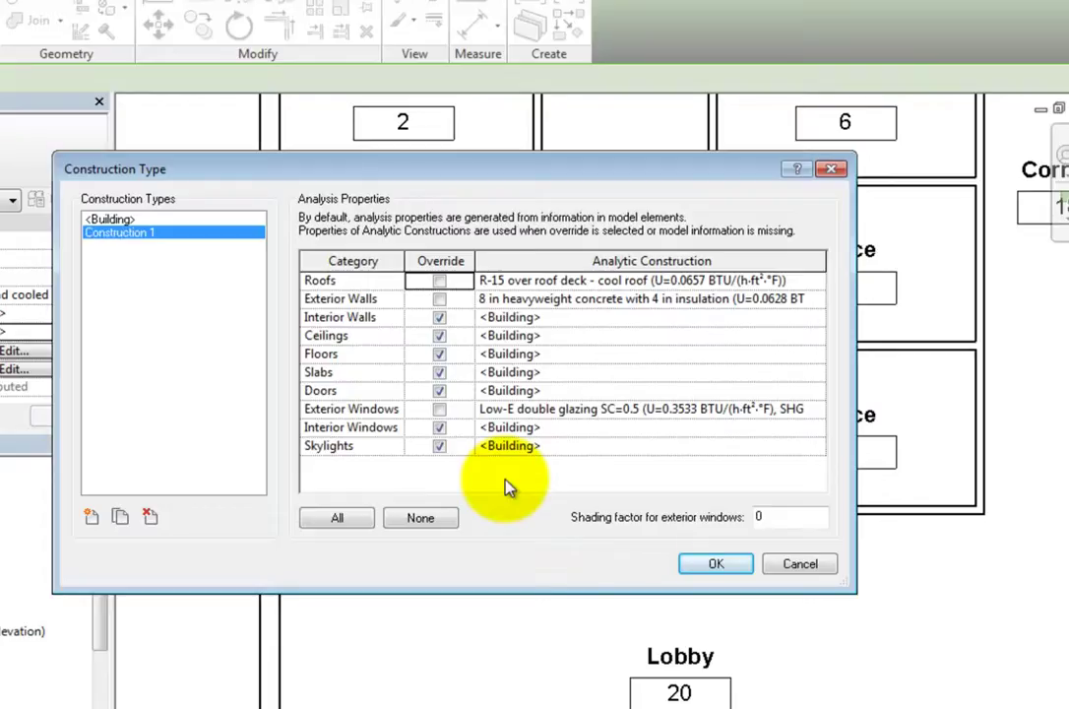
click(362, 519)
click(415, 524)
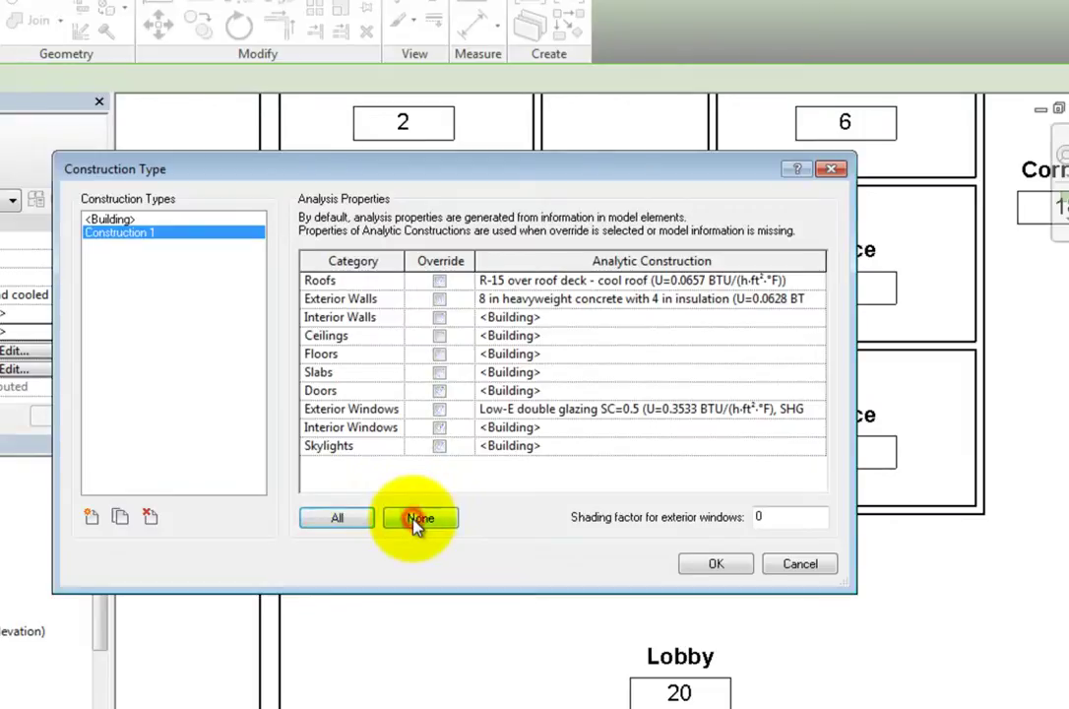
click(361, 524)
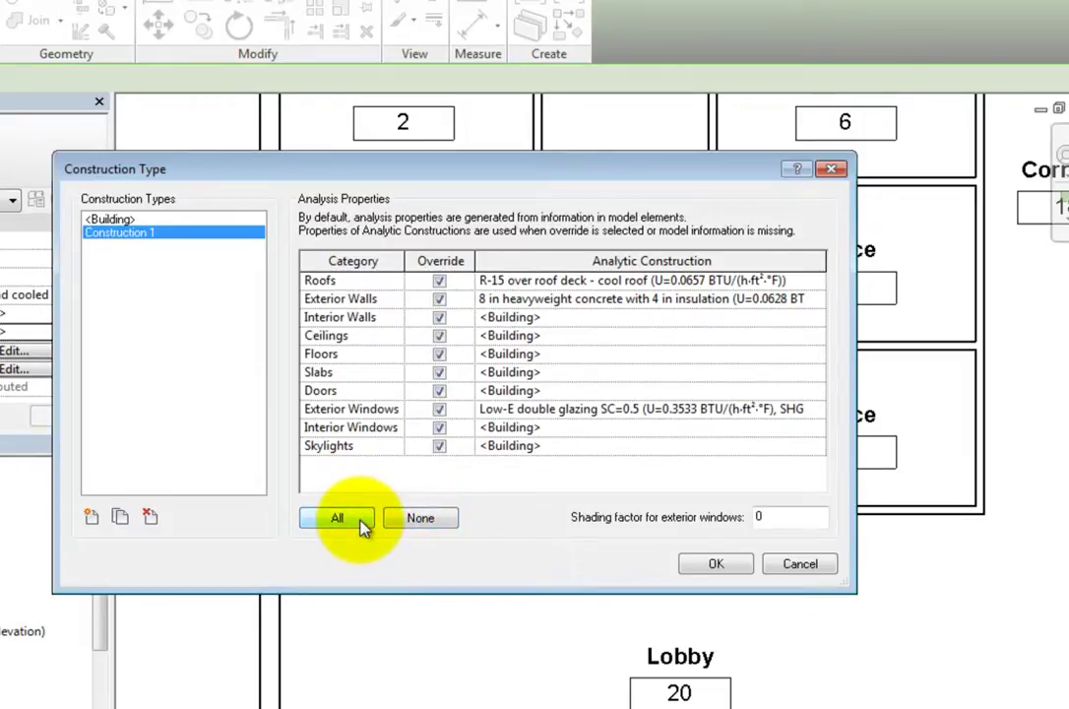
double_click(768, 519)
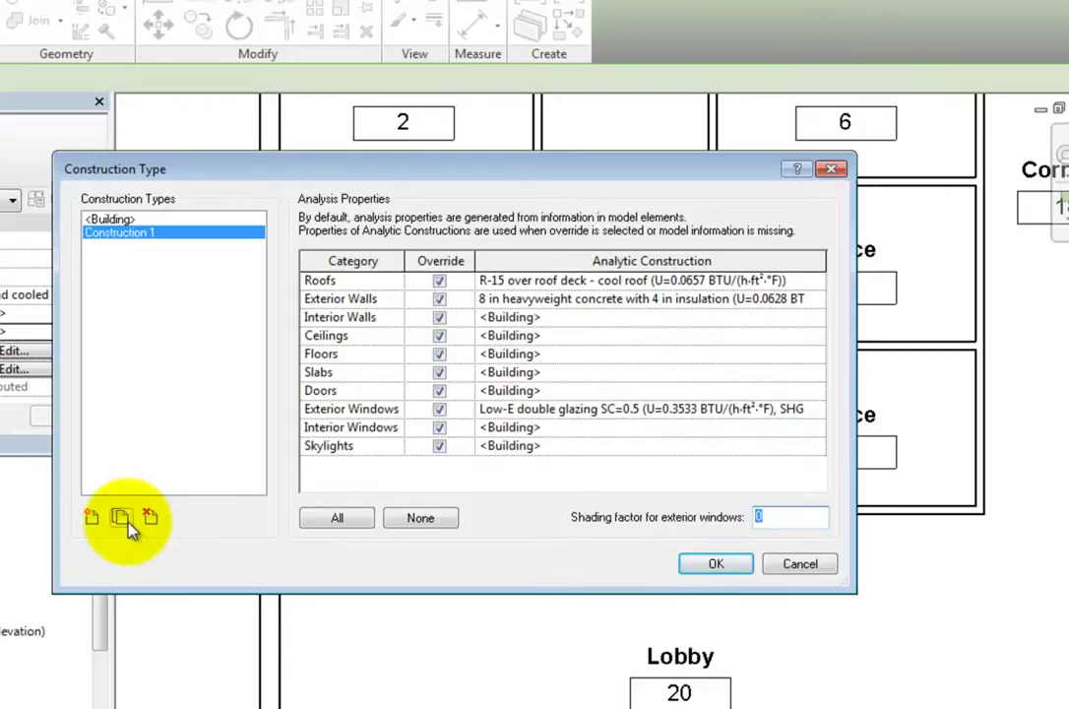
Step: Accept Construction 1, zoom out the Level 1 plan, deselect Office 4, and show the Analyze tab
click(716, 564)
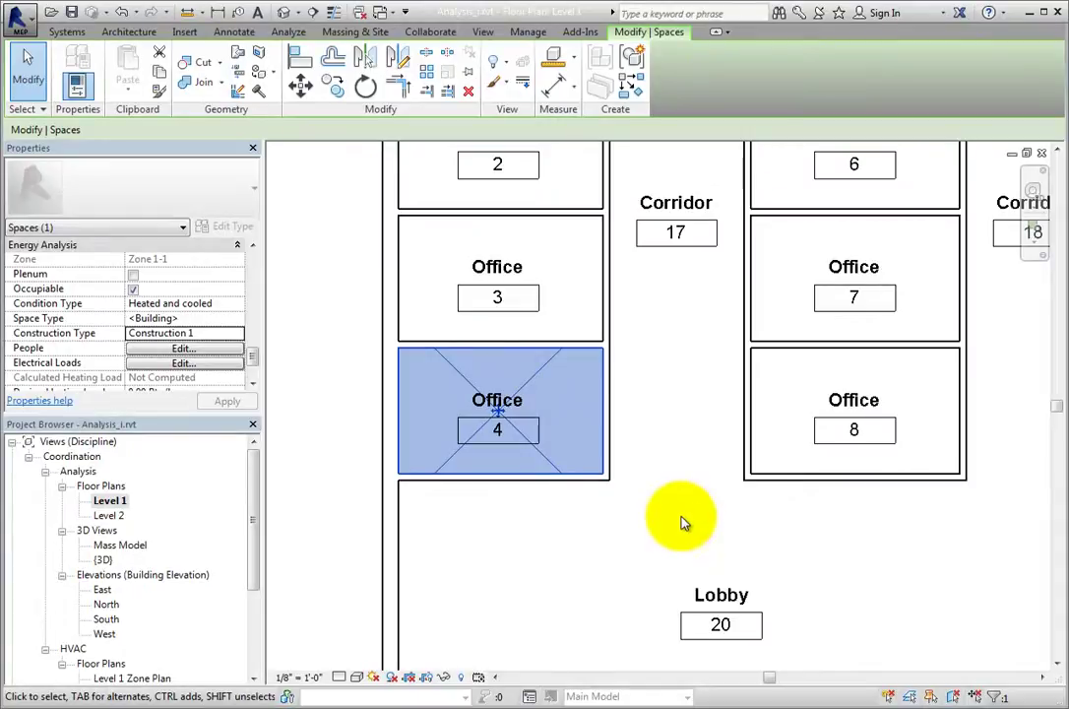
scroll(673, 531, down, 2)
mouse_move(673, 532)
middle_down()
mouse_move(668, 493)
mouse_move(657, 537)
middle_up()
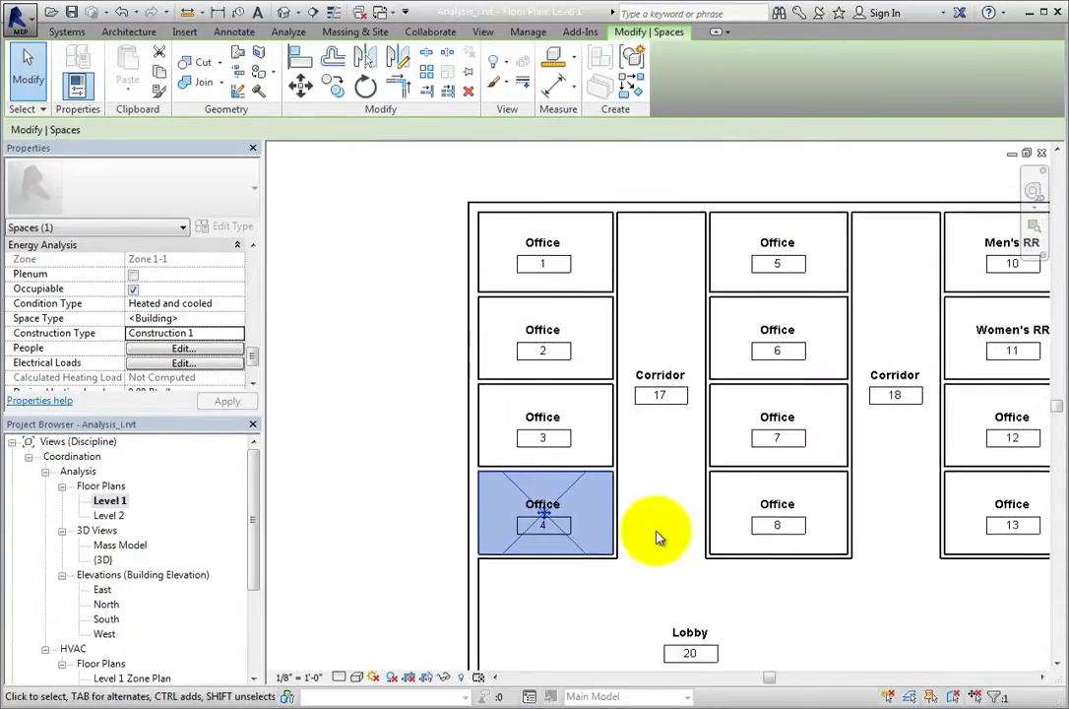
click(396, 485)
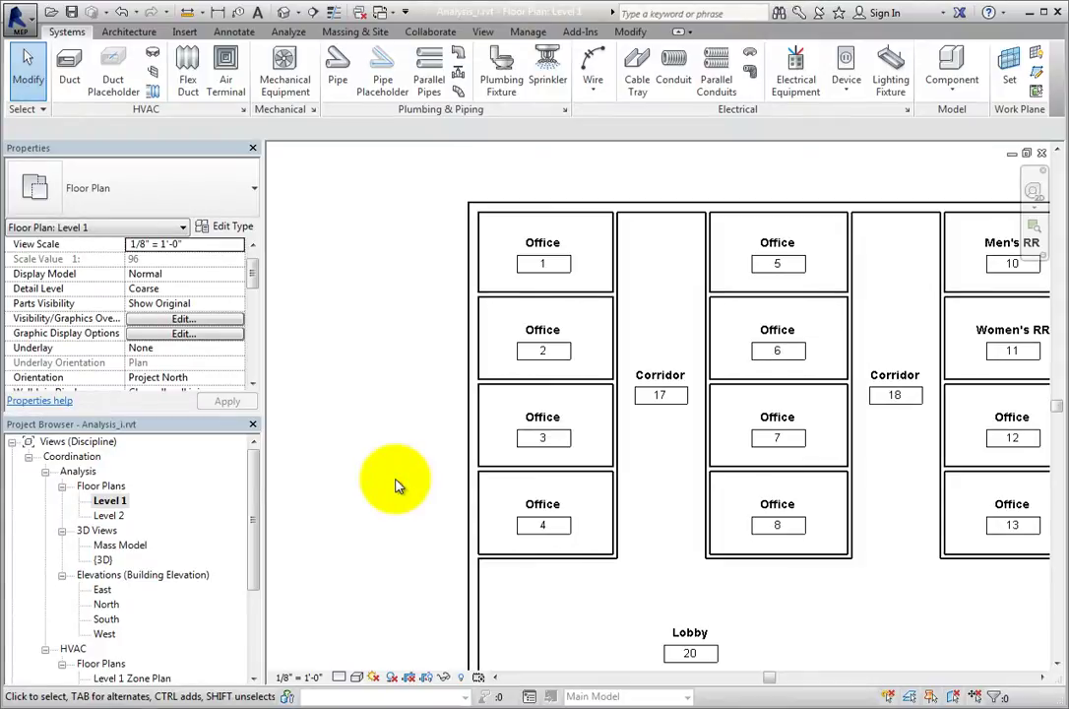
click(292, 33)
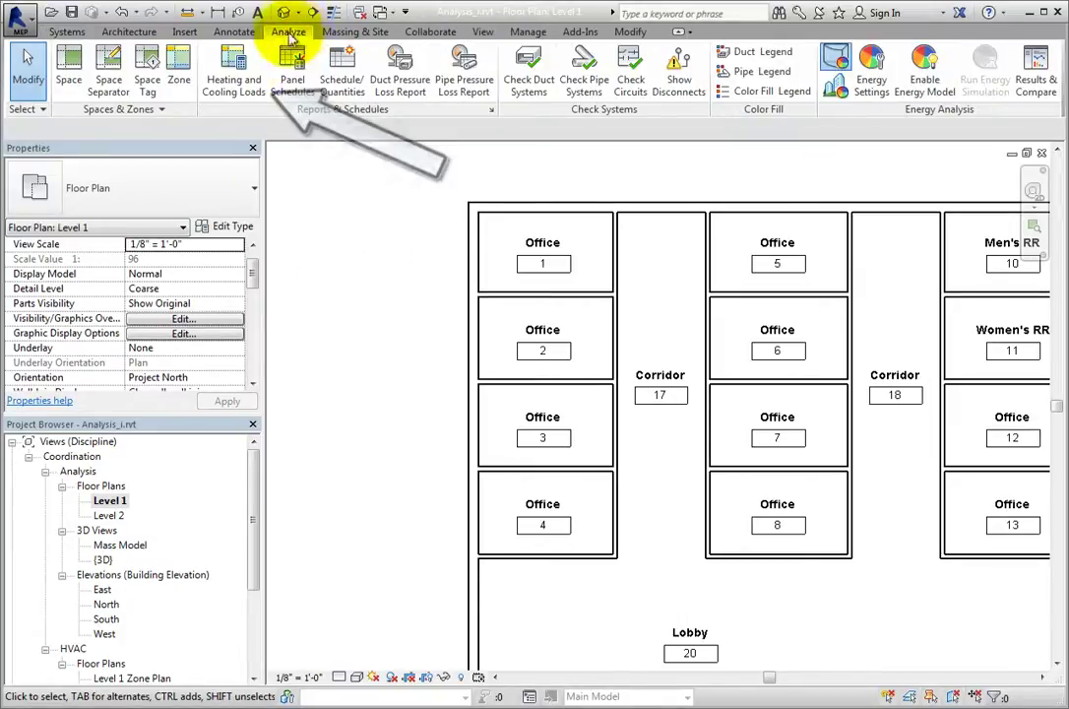
Step: Open Heating and Cooling Loads on the Details tab and expand Zone 1-1 and Zone 1-2
click(234, 86)
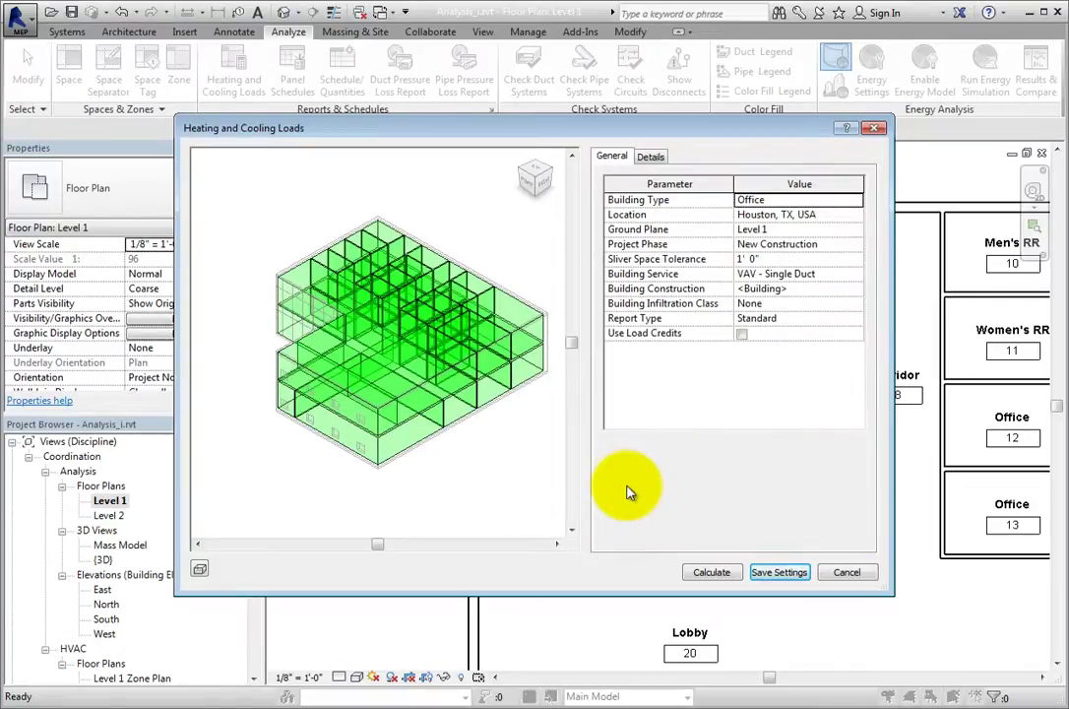
click(652, 158)
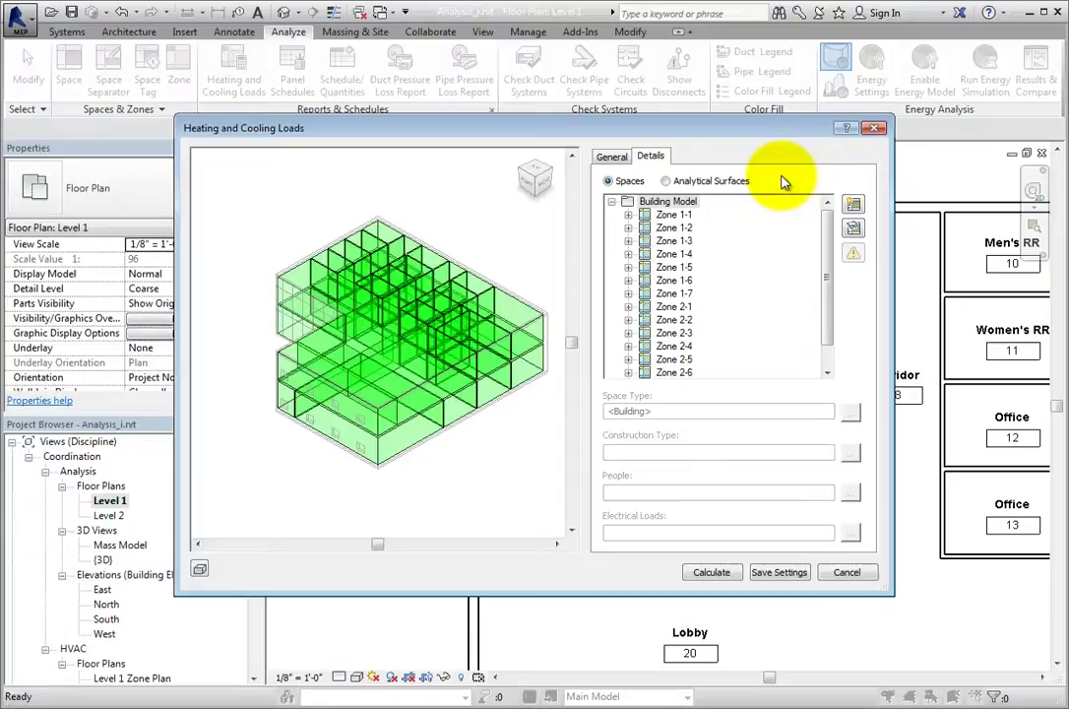
click(628, 207)
click(628, 215)
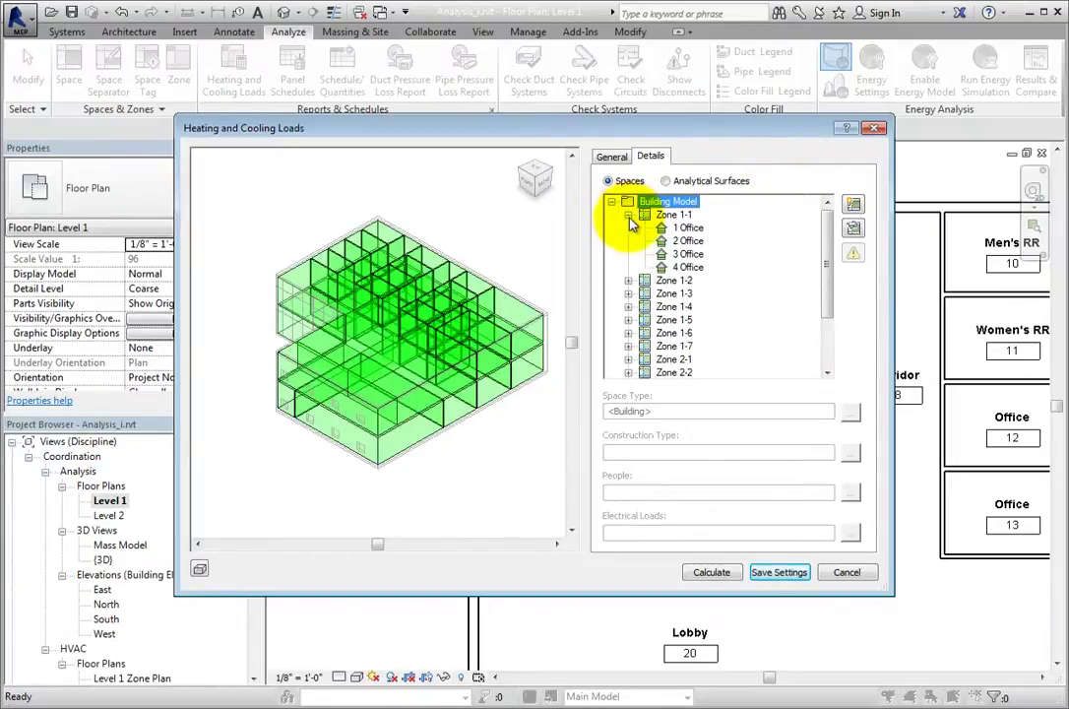
click(629, 281)
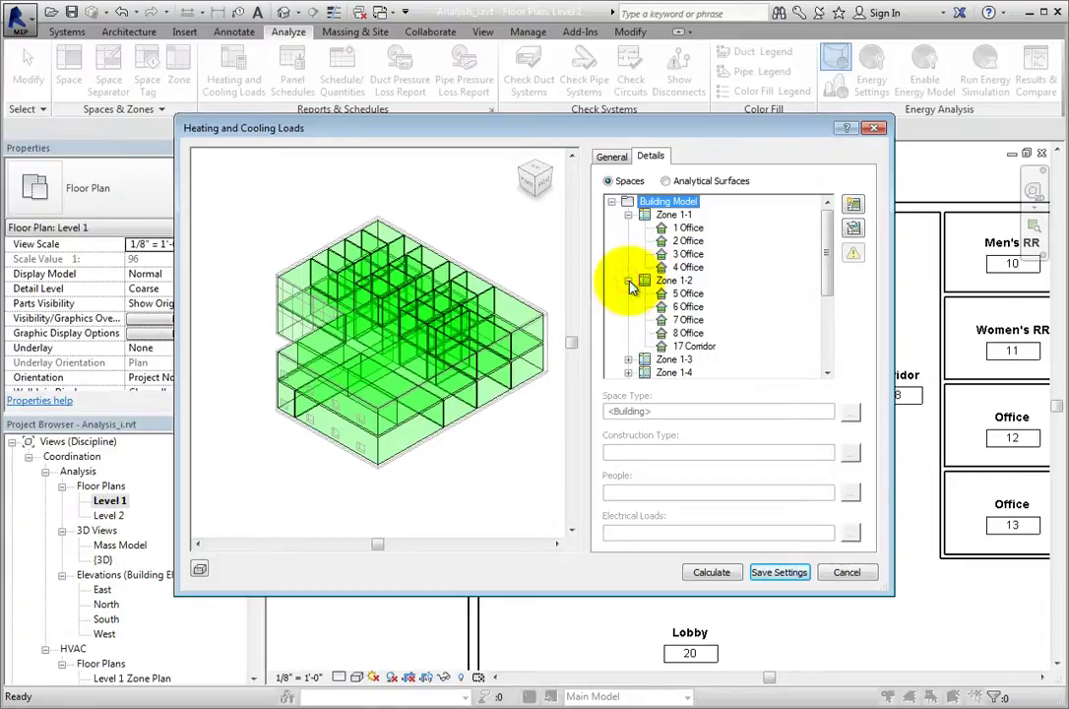
Step: Select offices 1 through 4 and open their Construction Type choices
click(691, 229)
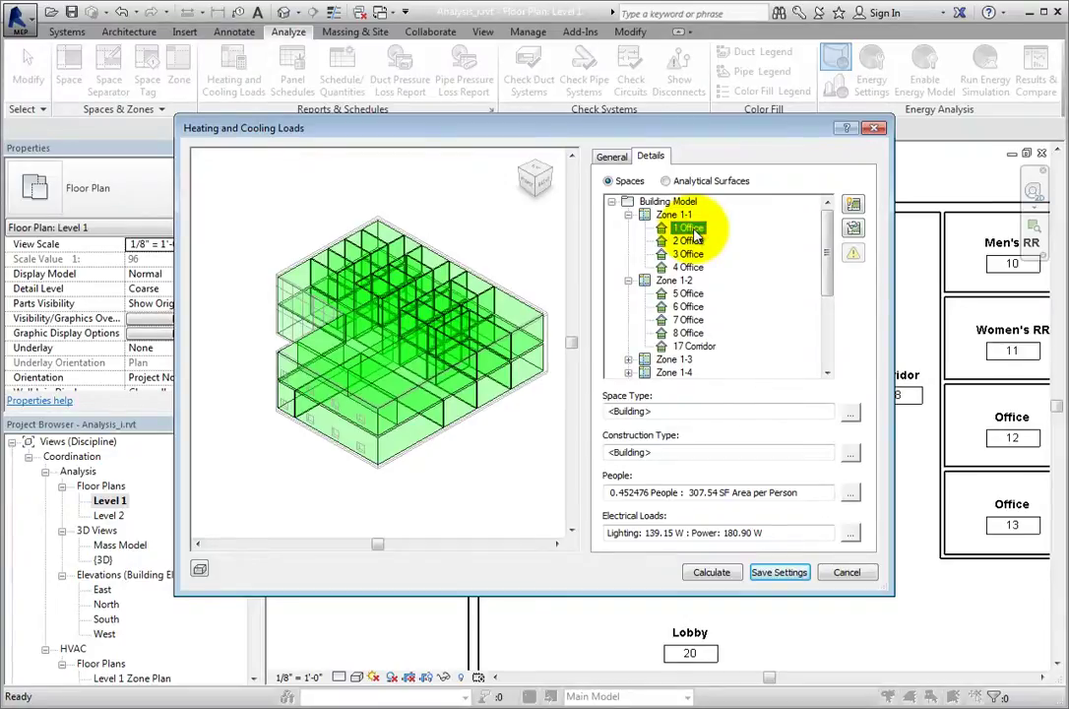
shift+click(689, 267)
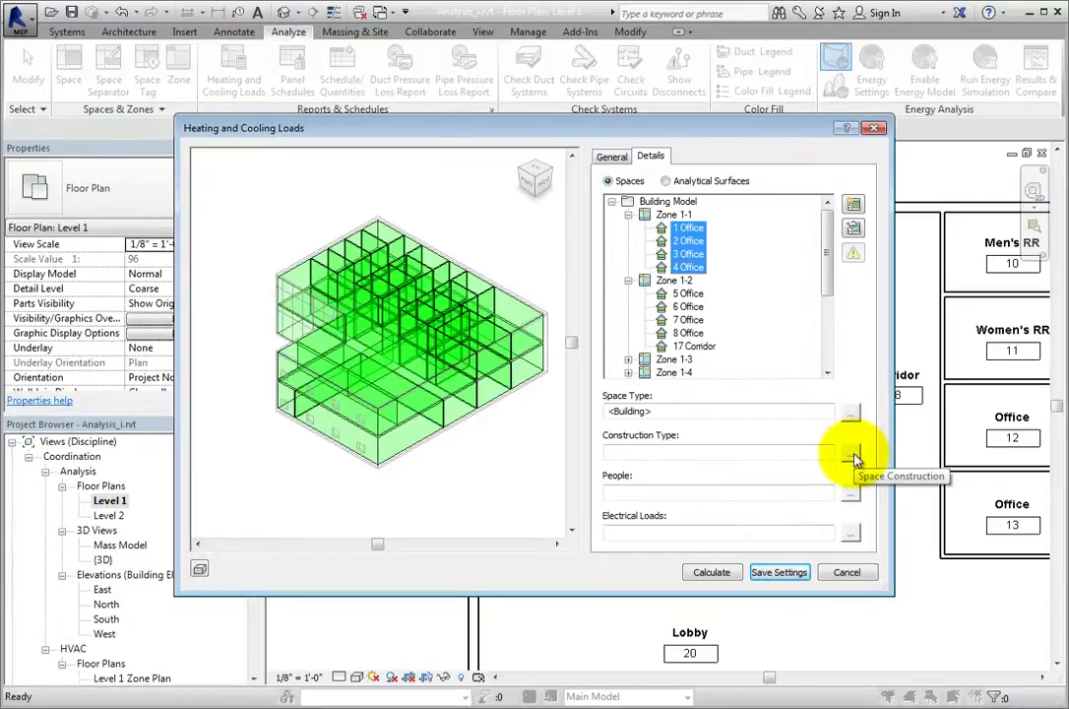
click(852, 456)
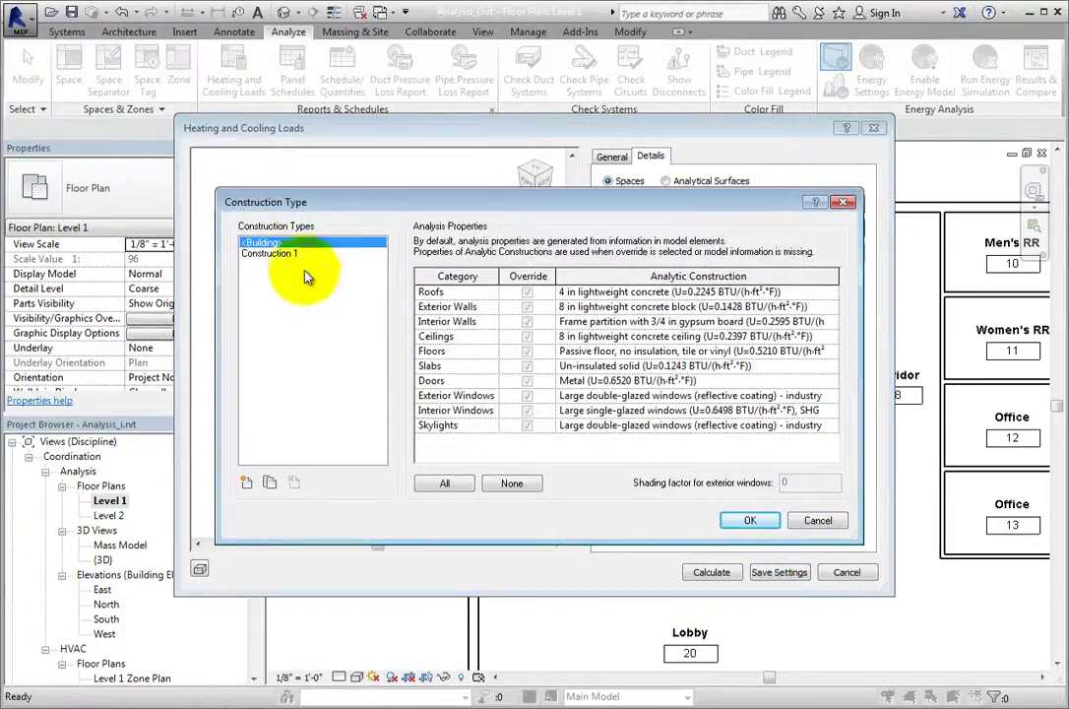
Step: Pick Construction 1 in the Construction Type list for offices 1–4
click(280, 254)
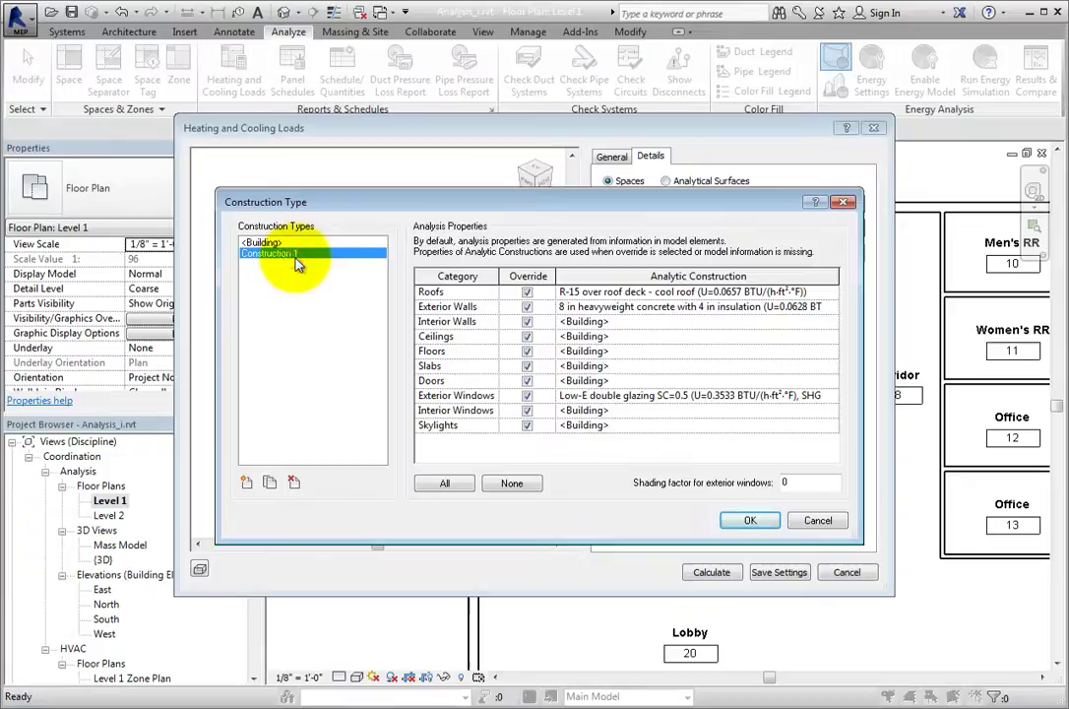